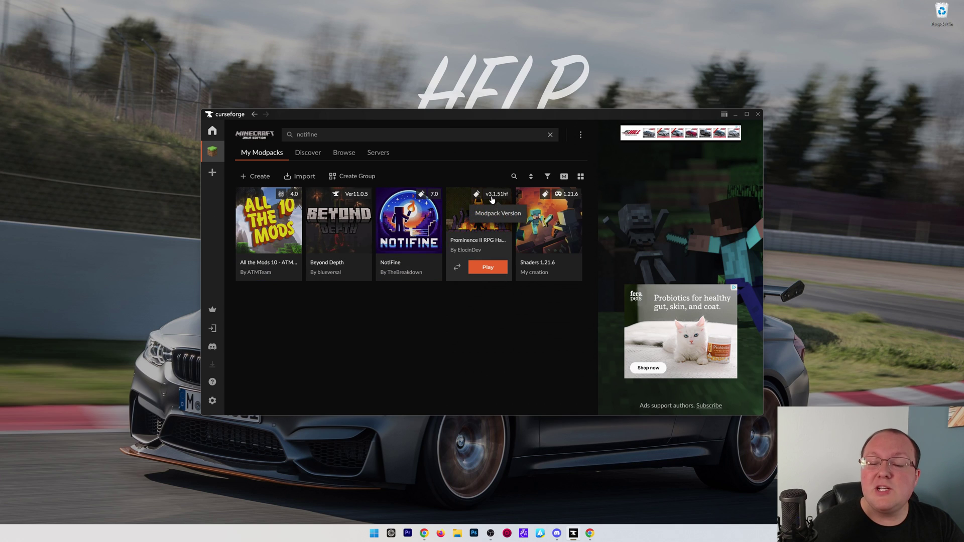
# Save the All the Mods 10 - ATM10 server pack, ServerFiles-4.0.zip, to Downloads.
pyautogui.moveTo(288, 218)
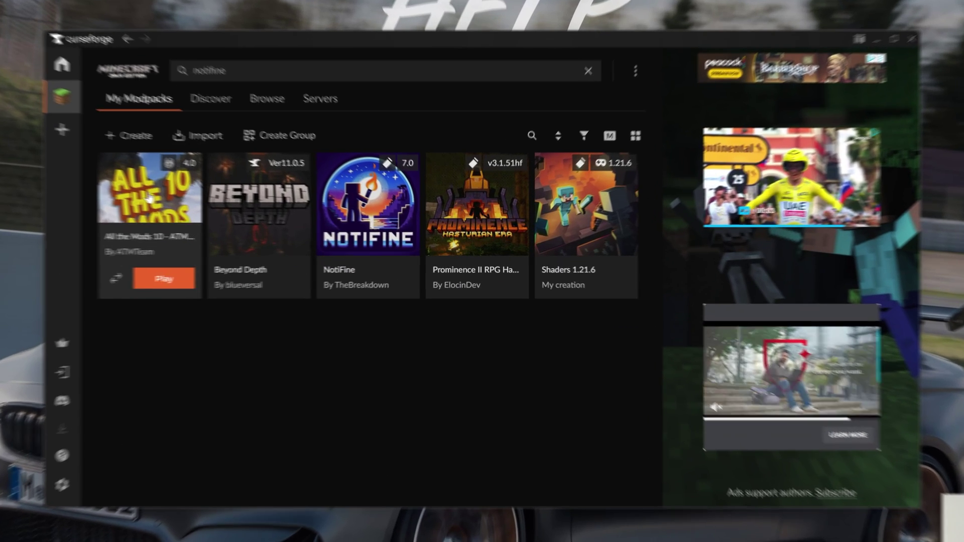
pyautogui.click(267, 213)
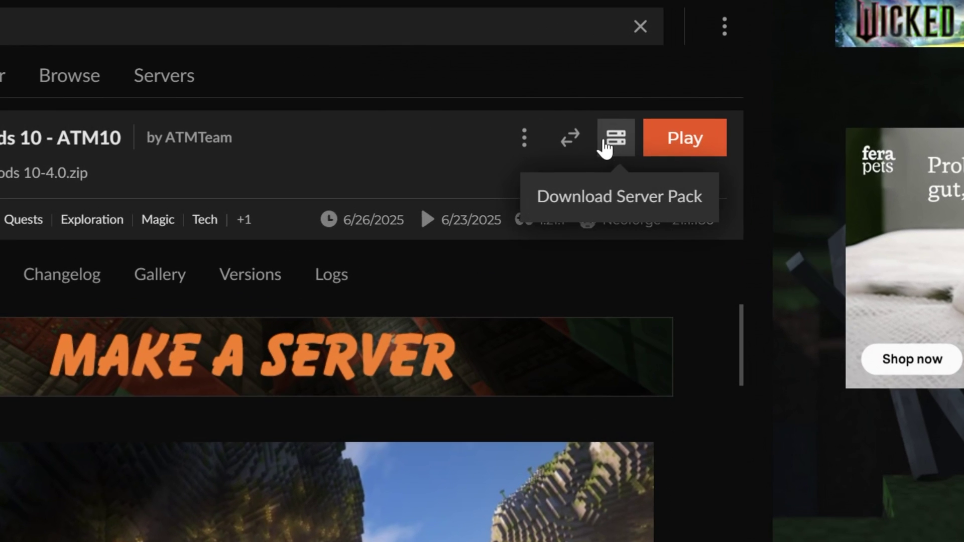
pyautogui.click(611, 151)
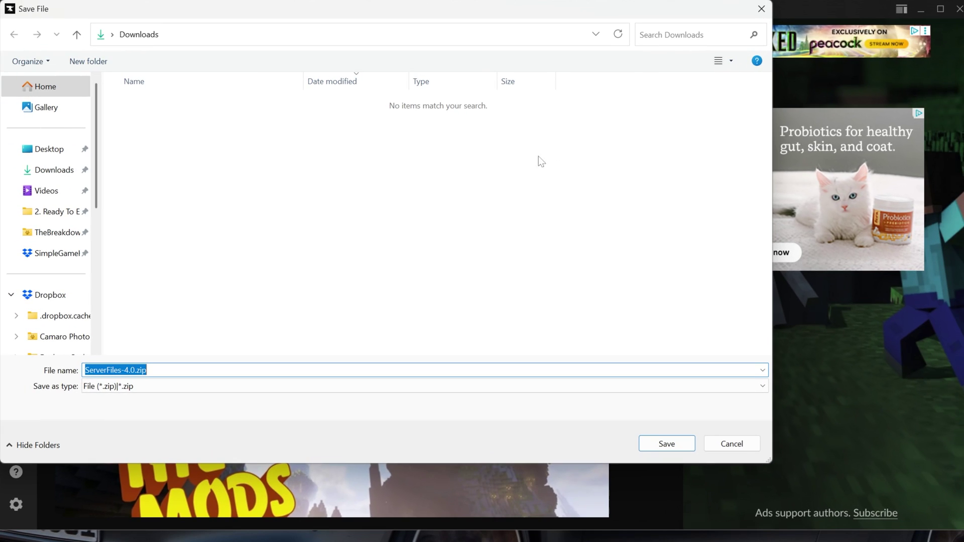
pyautogui.click(682, 448)
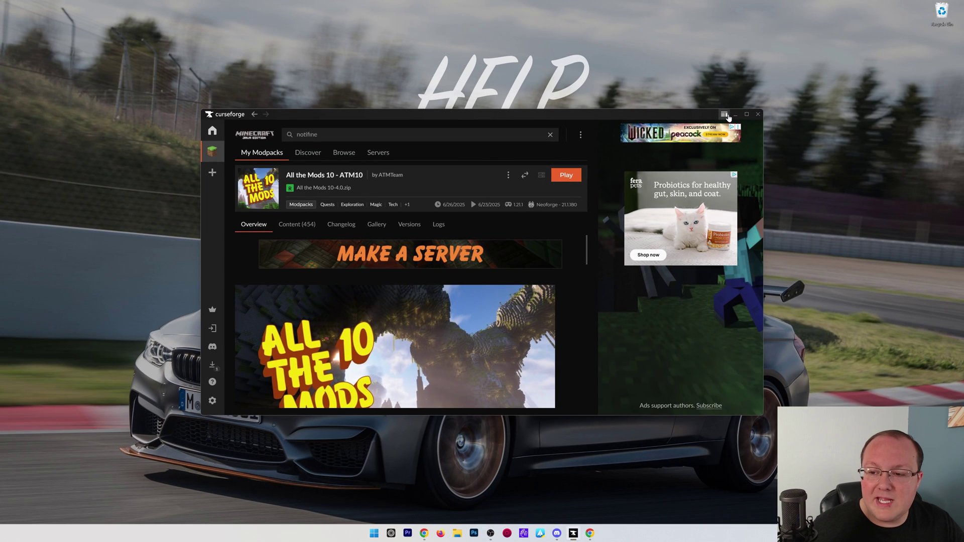
# Move ServerFiles-4.0.zip from Downloads onto the desktop.
pyautogui.click(733, 115)
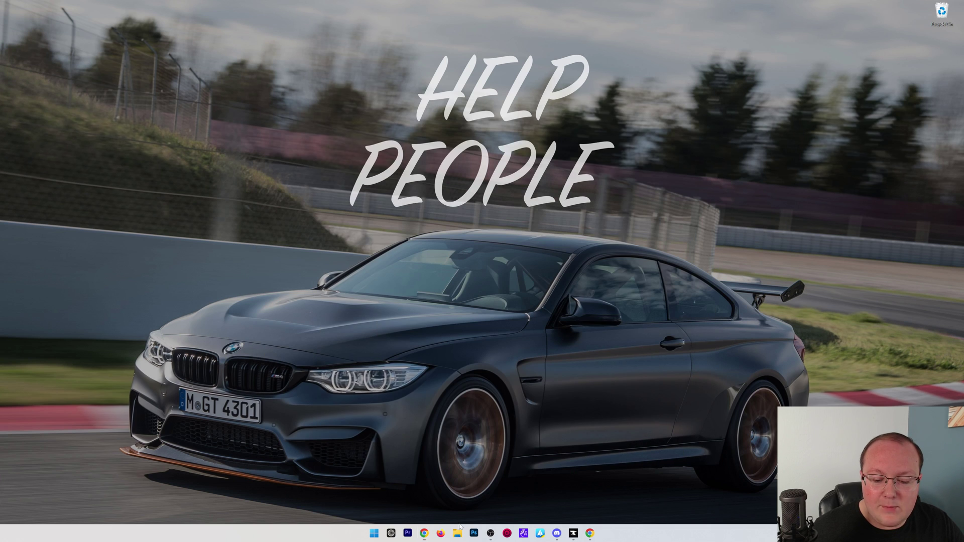
pyautogui.click(457, 533)
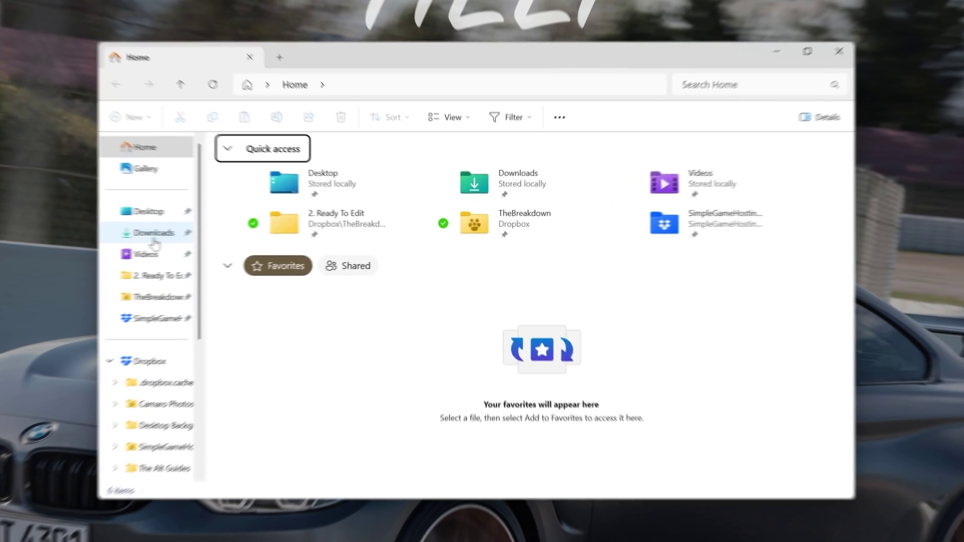
pyautogui.click(297, 236)
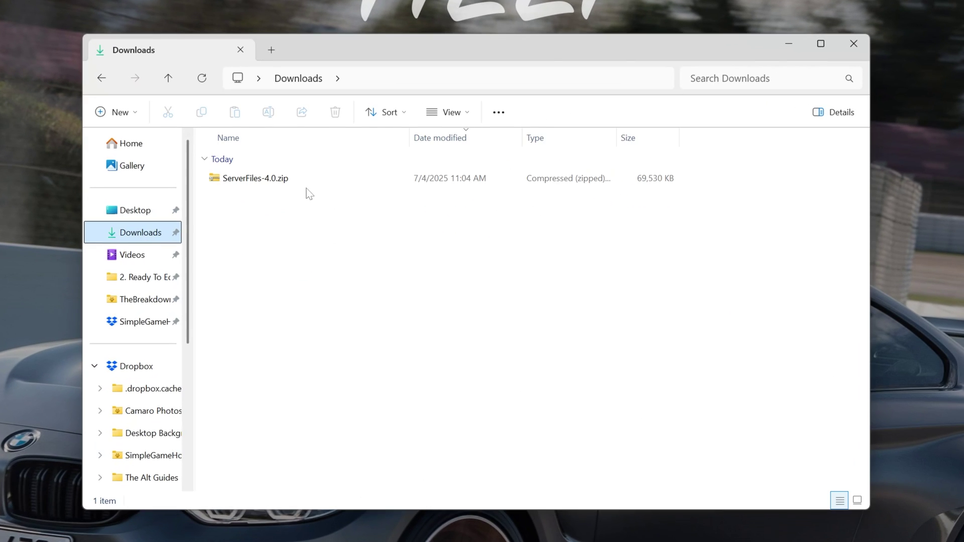
pyautogui.moveTo(307, 180); pyautogui.dragTo(191, 104)
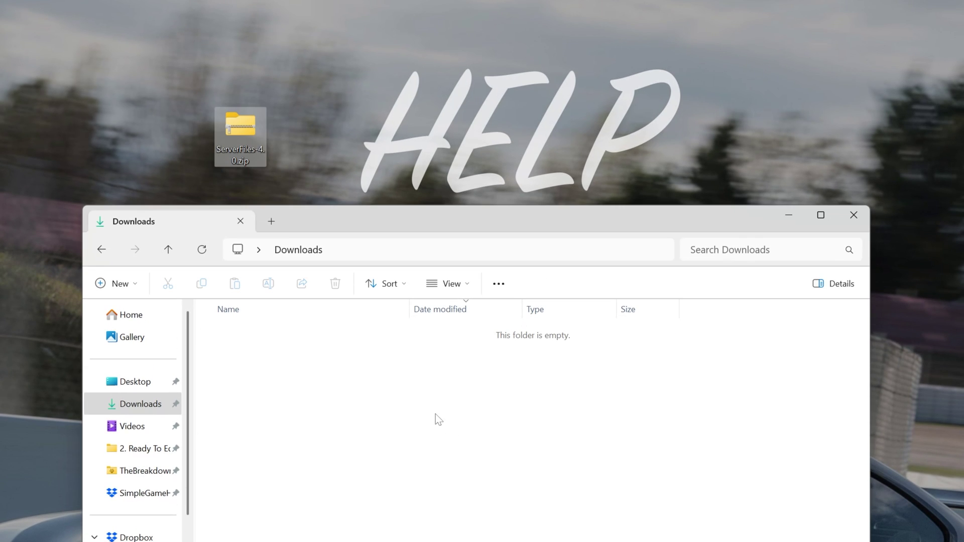
pyautogui.click(864, 225)
# Extract the zip into a ServerFiles-4.0 folder on the desktop.
pyautogui.rightClick(240, 128)
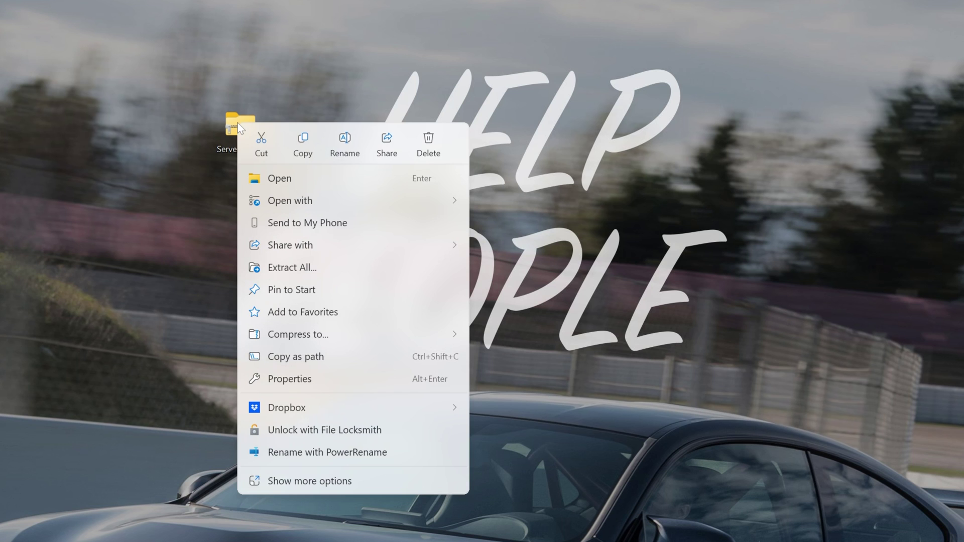
pyautogui.click(301, 269)
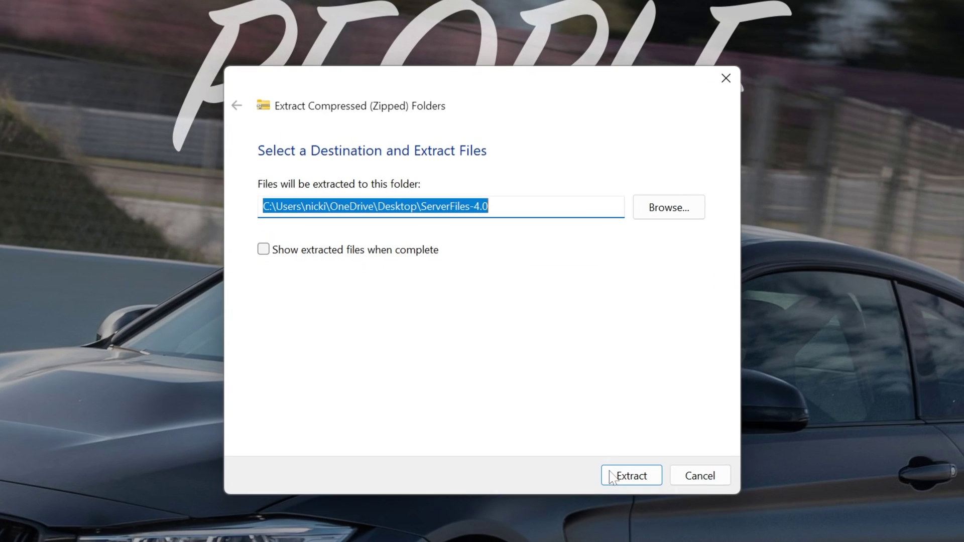
pyautogui.click(610, 475)
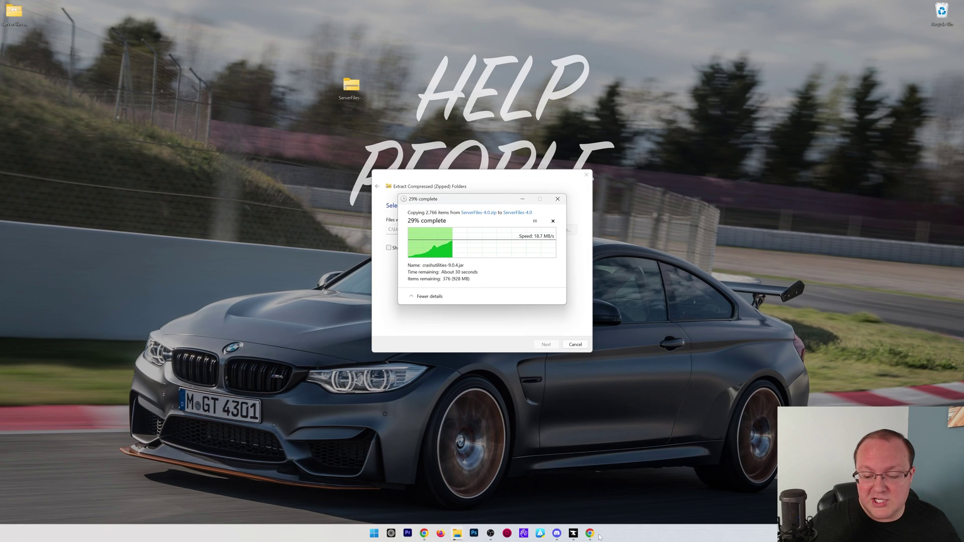
# Open Simple Game Hosting's supported modpacks page in Chrome.
pyautogui.click(592, 536)
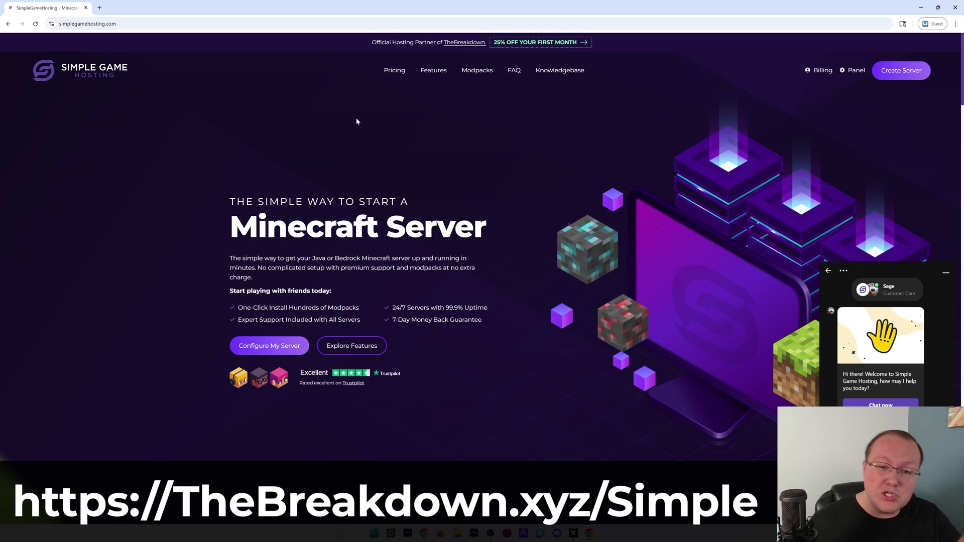
pyautogui.click(477, 71)
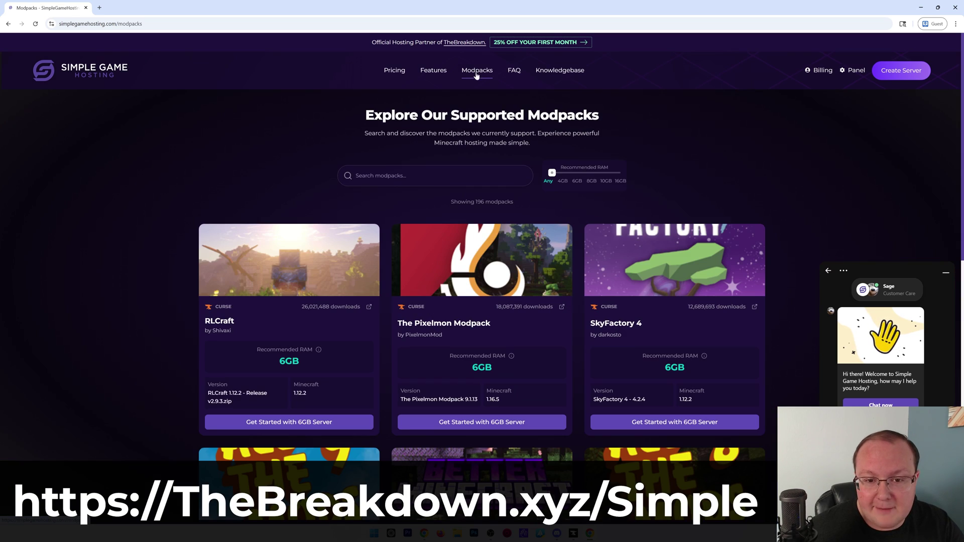
pyautogui.scroll(-5, 462, 176)
pyautogui.scroll(3, 463, 171)
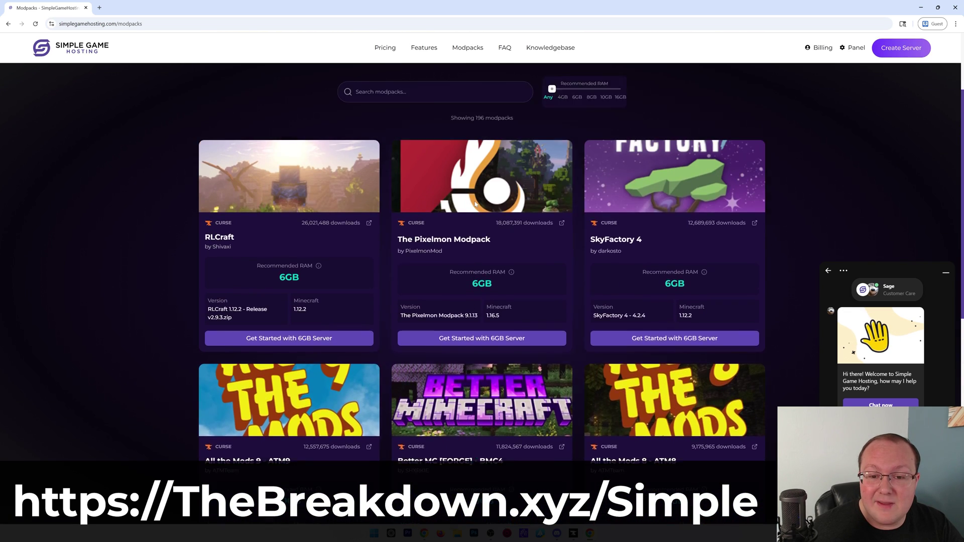
pyautogui.scroll(2, 475, 204)
# Search the modpack list for 'All The Mods', then 'Better', reviewing the results.
pyautogui.click(472, 167)
pyautogui.write('All ')
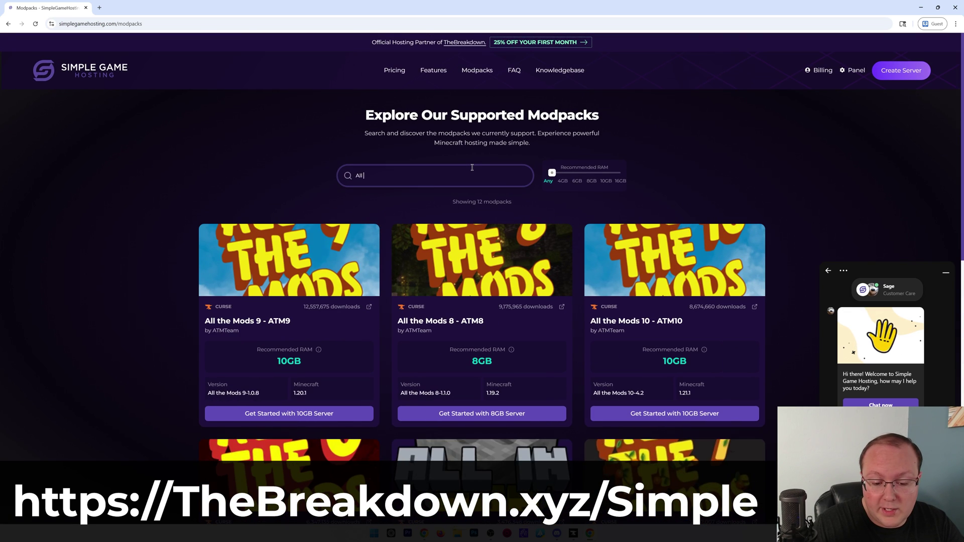
pyautogui.write('The MOds')
pyautogui.scroll(-2, 478, 176)
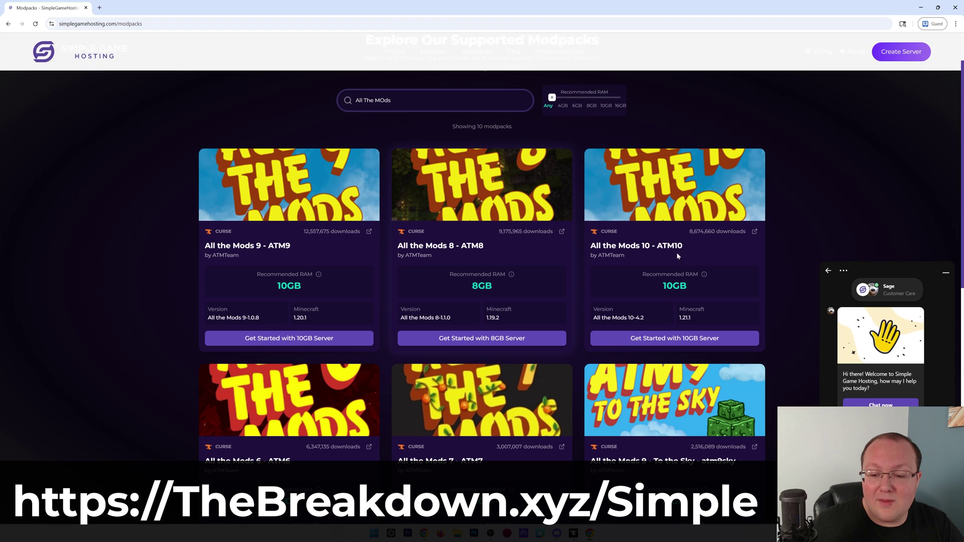
pyautogui.scroll(-2, 267, 328)
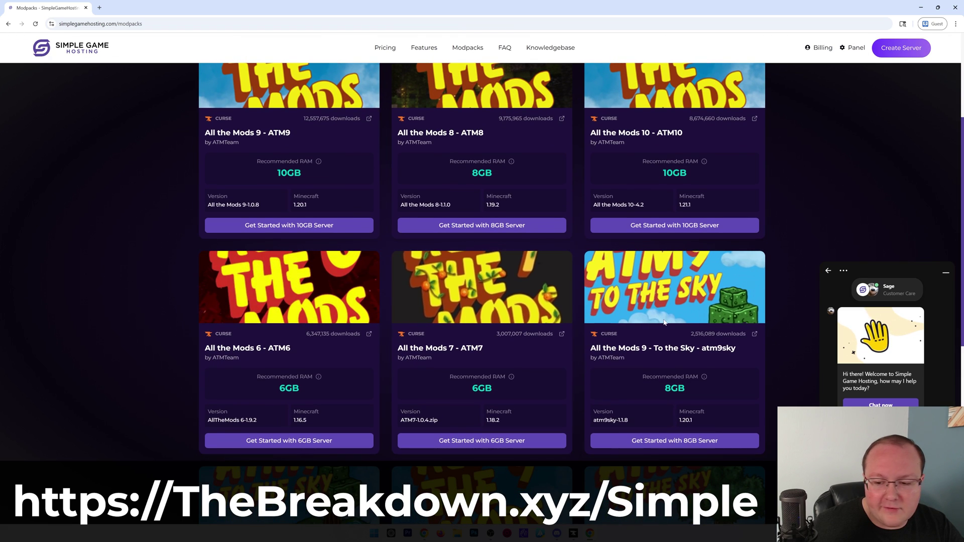
pyautogui.scroll(4, 454, 174)
pyautogui.write('Better')
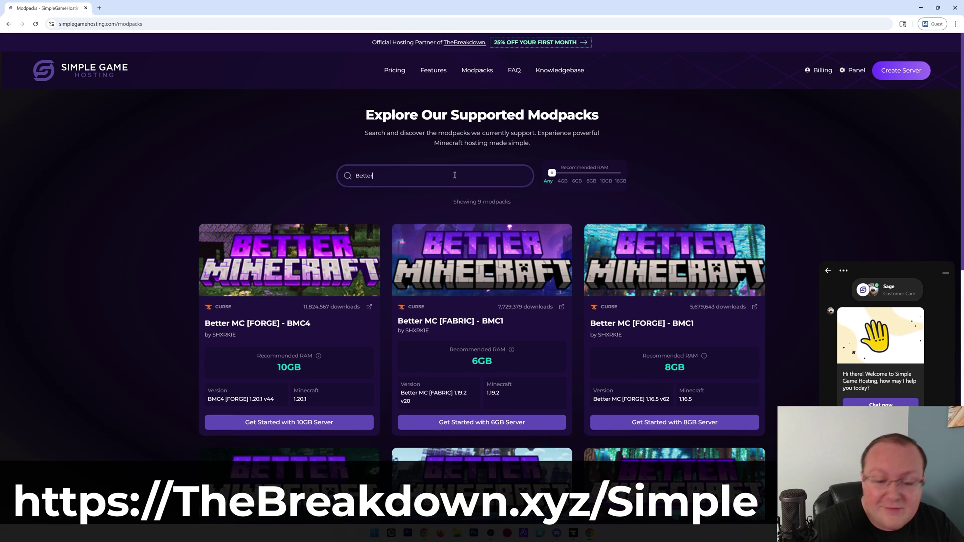
pyautogui.scroll(-6, 456, 211)
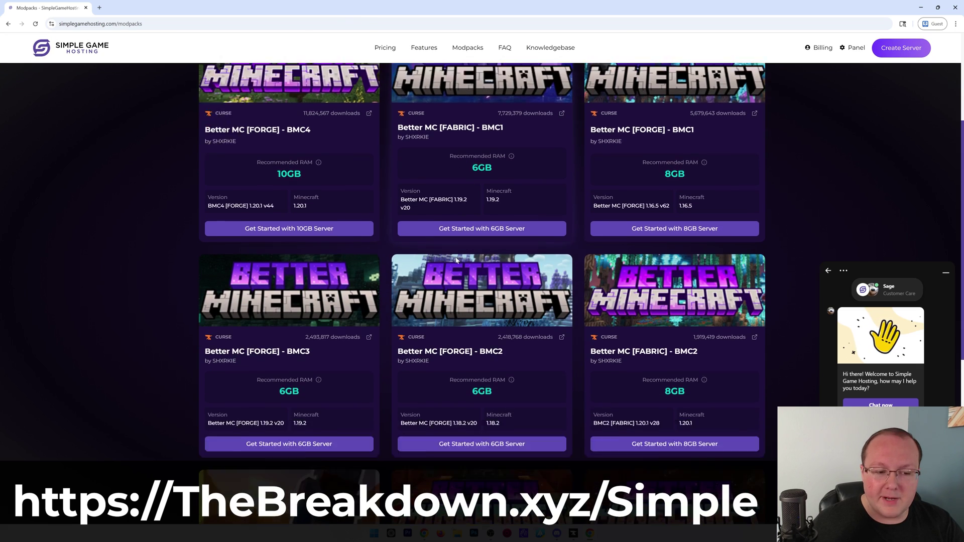
pyautogui.scroll(5, 459, 259)
pyautogui.scroll(1, 460, 259)
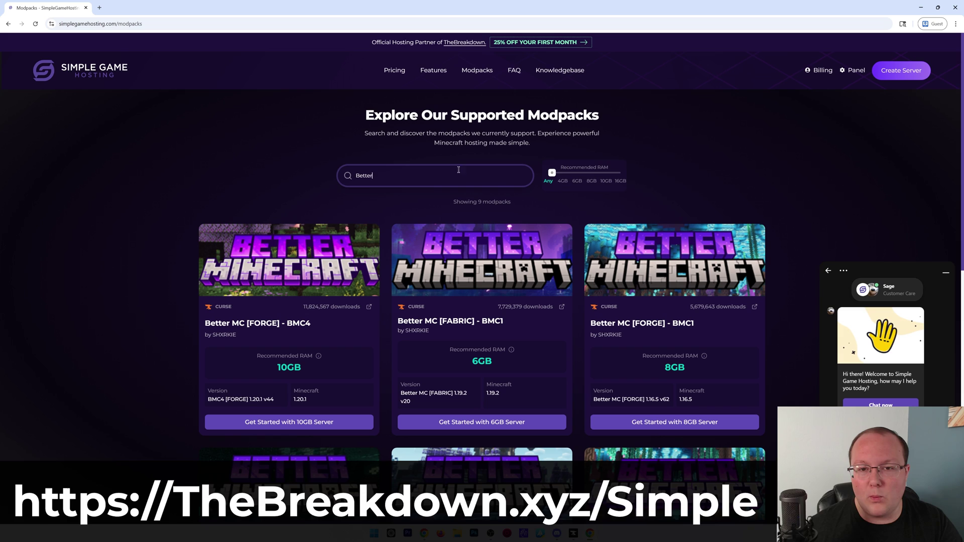
# Place the zip beside the extracted folder and run startserver.bat from ServerFiles-4.0.
pyautogui.click(921, 7)
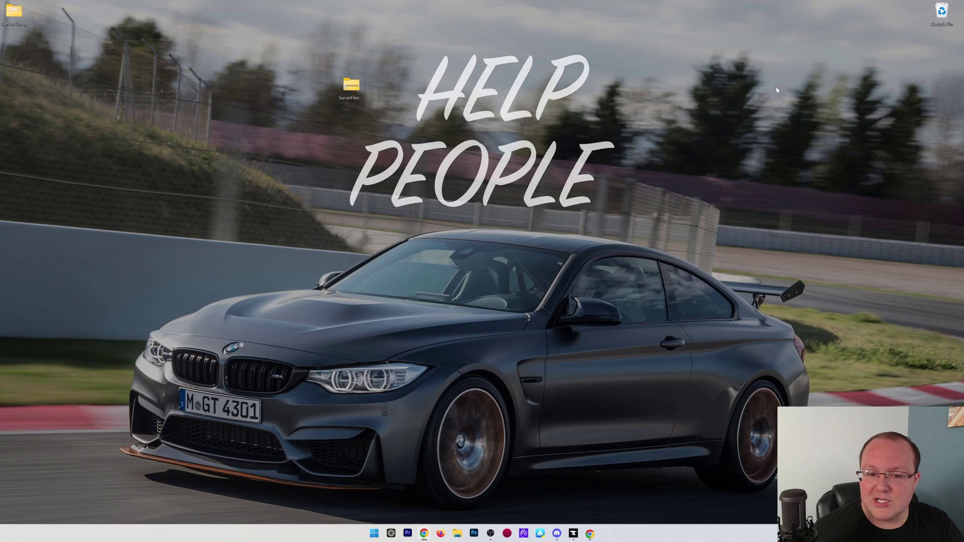
pyautogui.moveTo(30, 12); pyautogui.dragTo(351, 87)
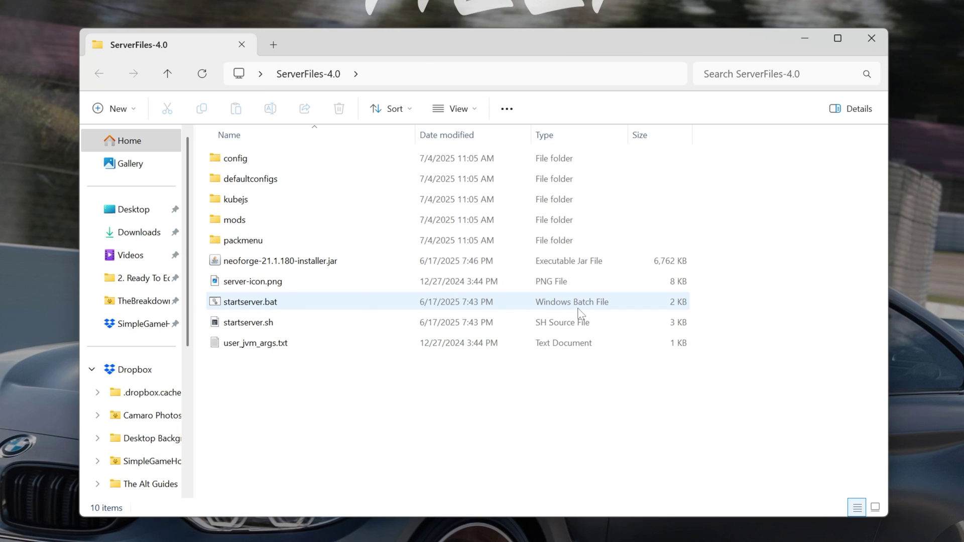
pyautogui.doubleClick(261, 302)
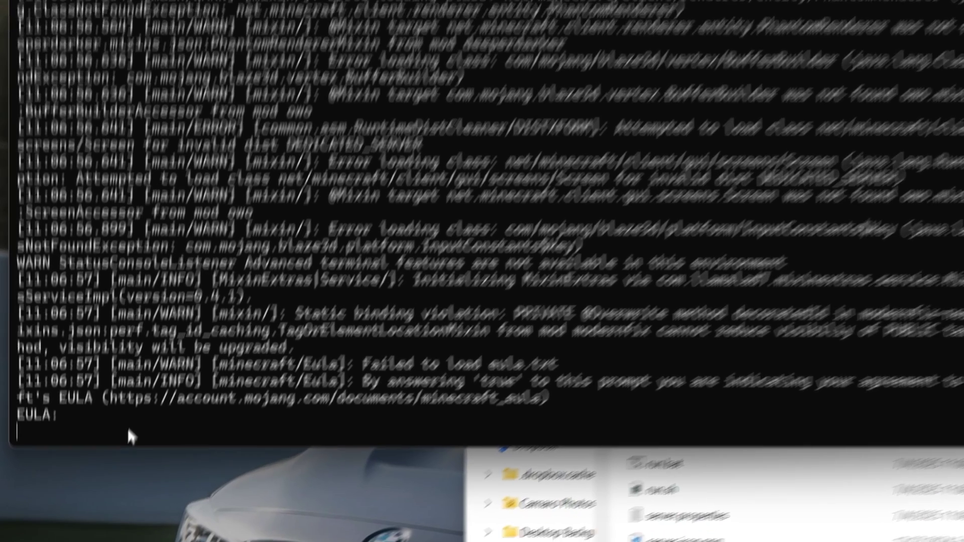
# Accept the EULA with 'true', move the console top-left, and return to CurseForge.
pyautogui.write('tr')
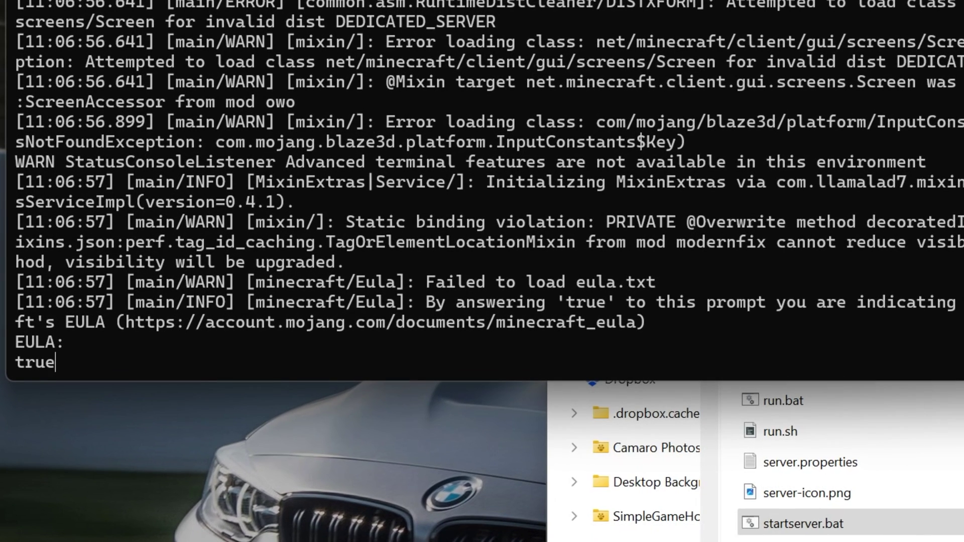
pyautogui.write('ue')
pyautogui.press('Return')
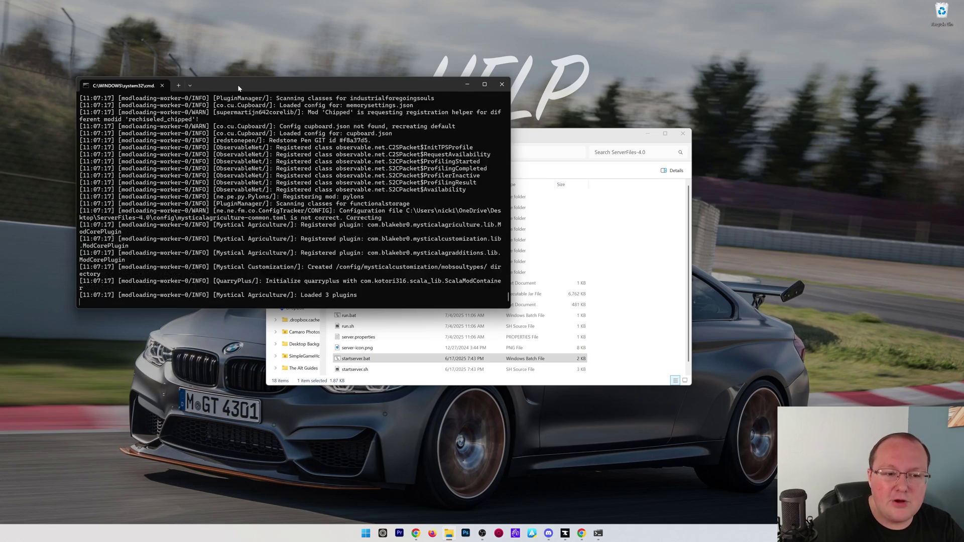
pyautogui.moveTo(238, 88); pyautogui.dragTo(180, 29)
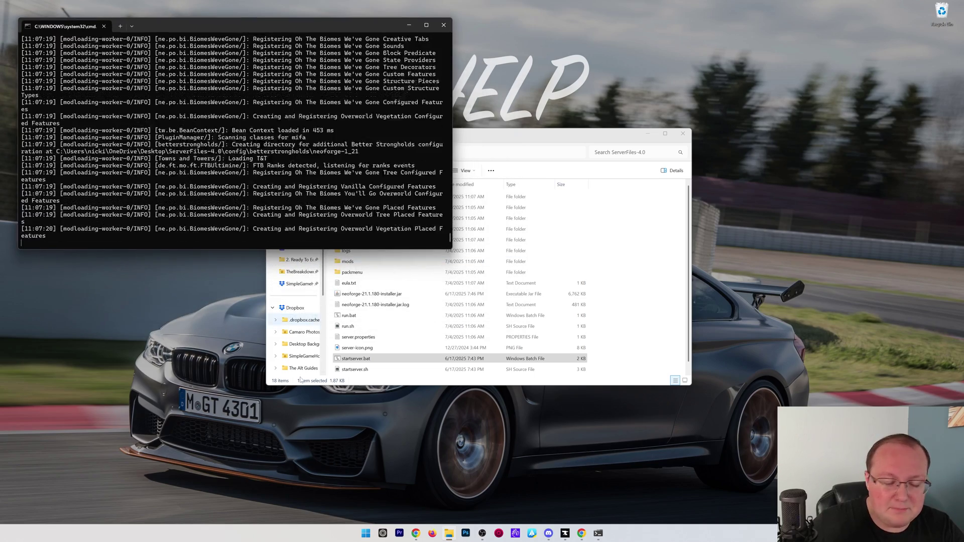
pyautogui.click(564, 534)
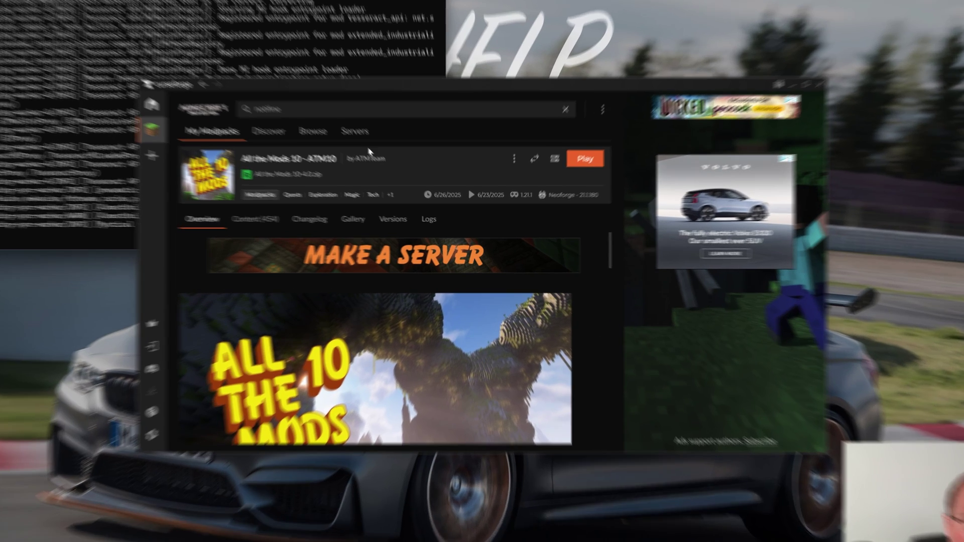
# Launch ATM10, ending the stuck Minecraft instance and accepting the modified-installation warning.
pyautogui.click(591, 156)
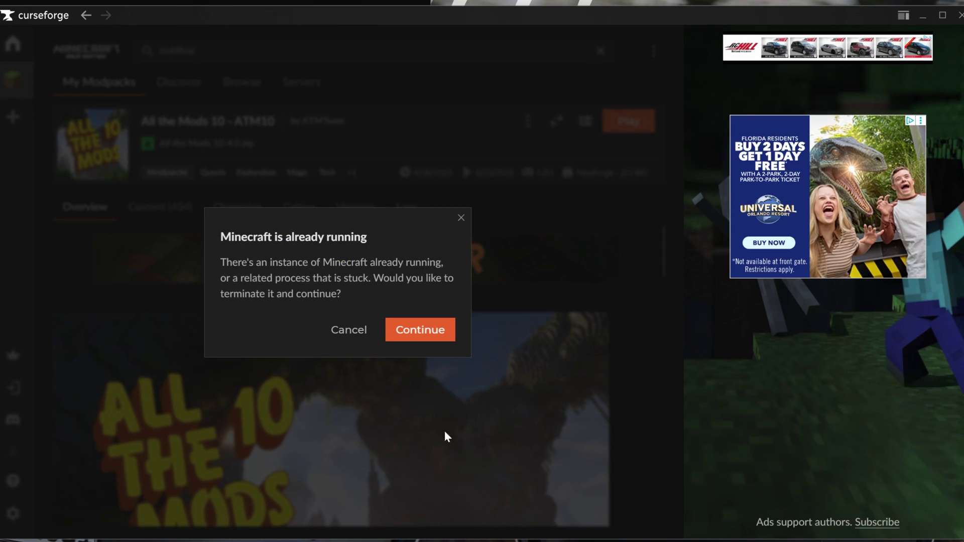
pyautogui.click(425, 332)
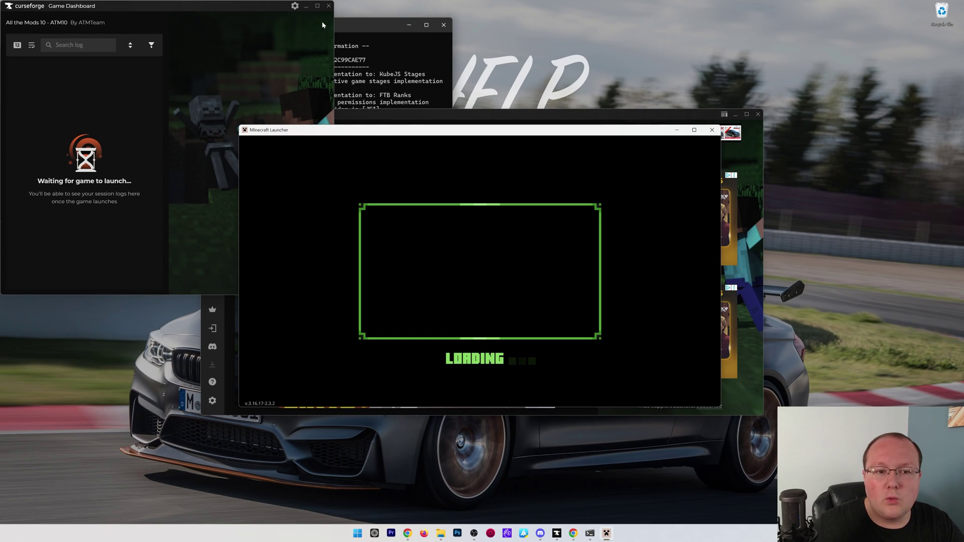
pyautogui.click(328, 5)
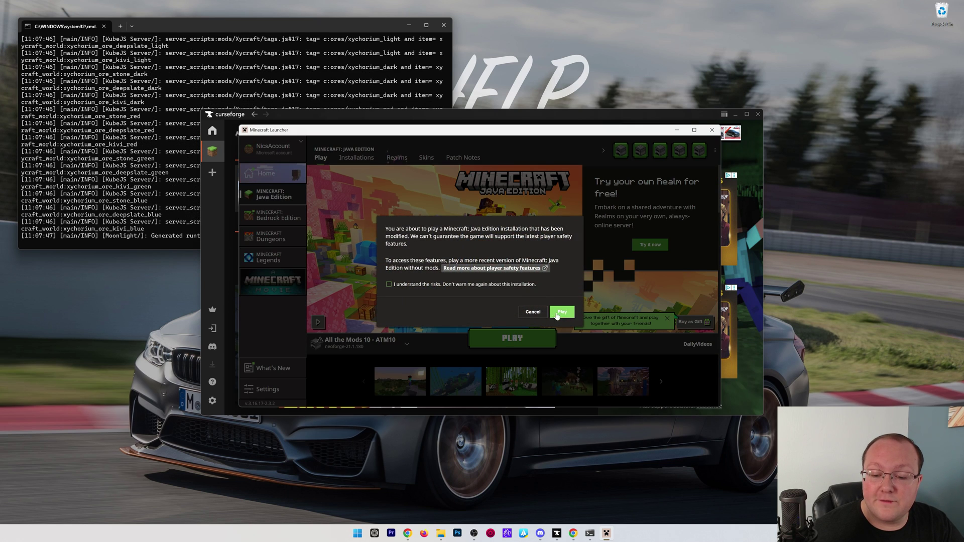
pyautogui.click(562, 313)
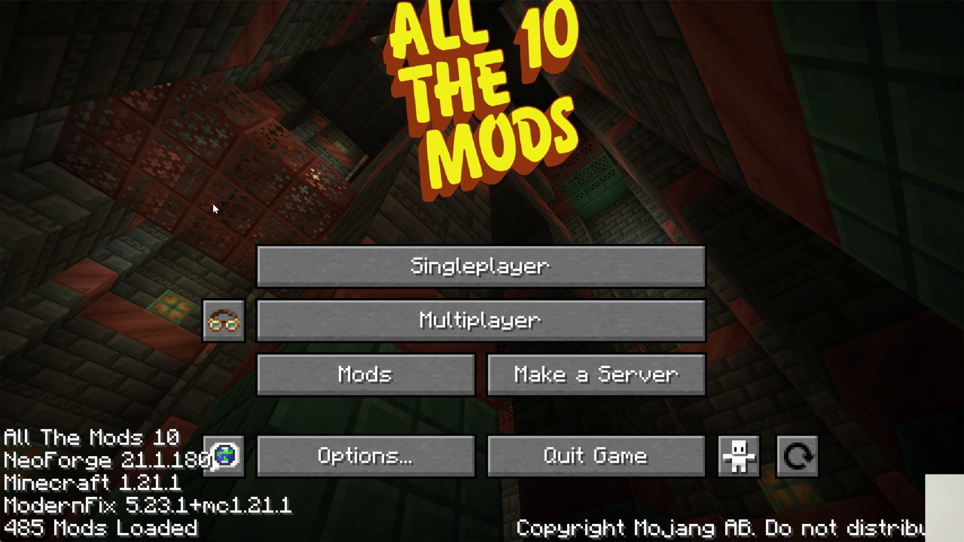
# Add a multiplayer server with address localhost and join it.
pyautogui.click(403, 306)
pyautogui.click(639, 436)
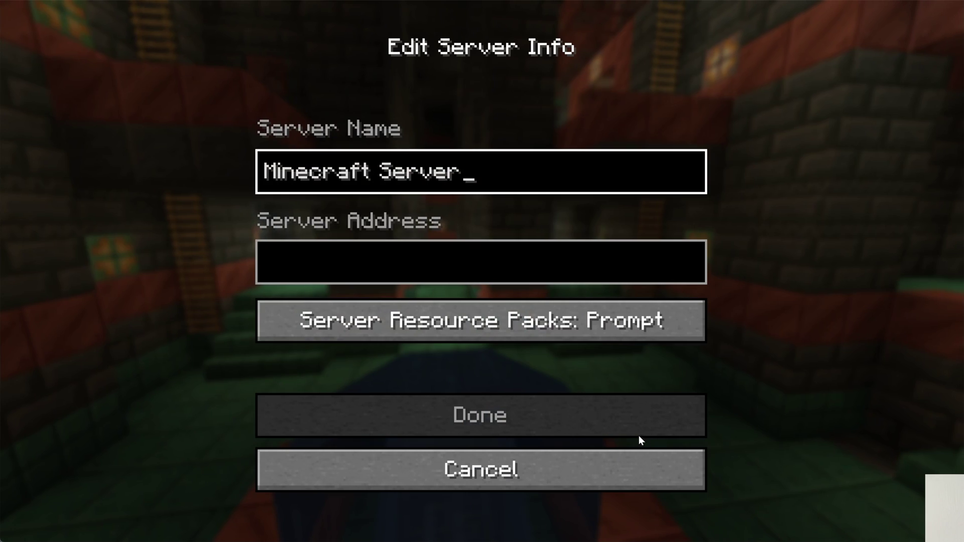
pyautogui.click(400, 257)
pyautogui.write('l')
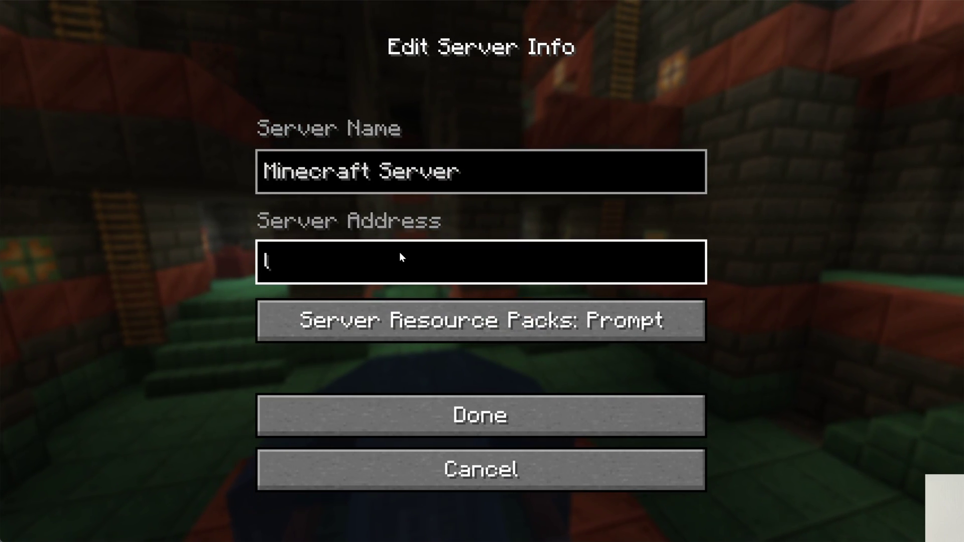
pyautogui.write('ocalhost')
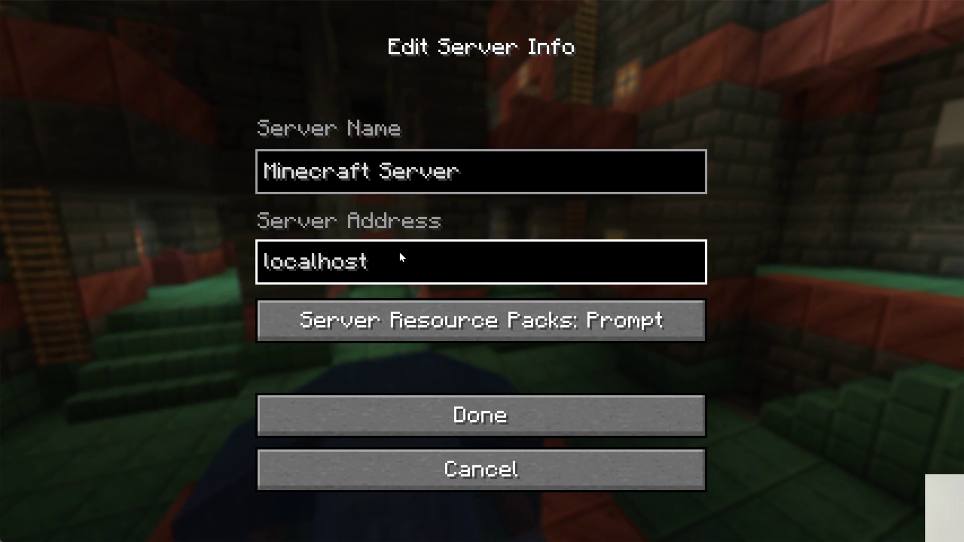
pyautogui.click(389, 432)
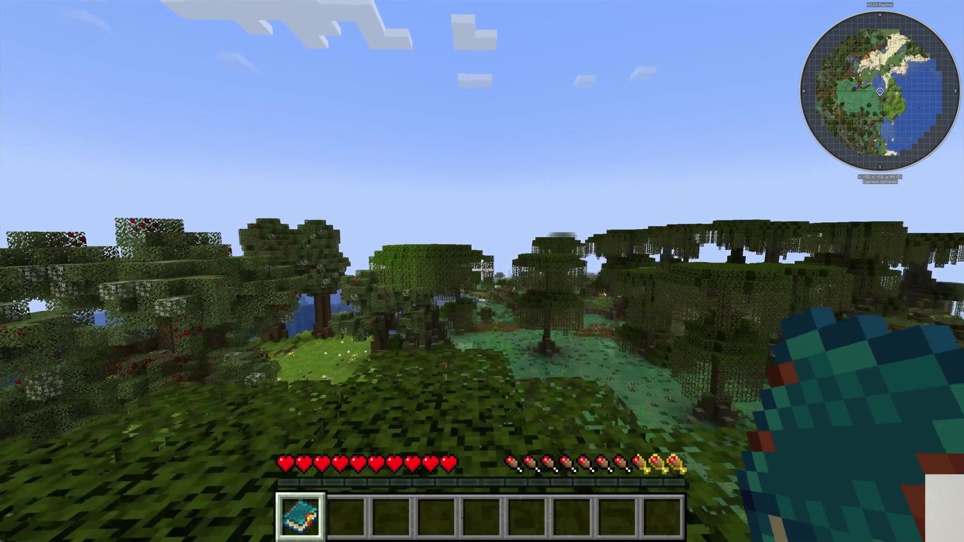
# Walk across the swamp, swim through the pond, and climb onto the grass.
pyautogui.press('w')
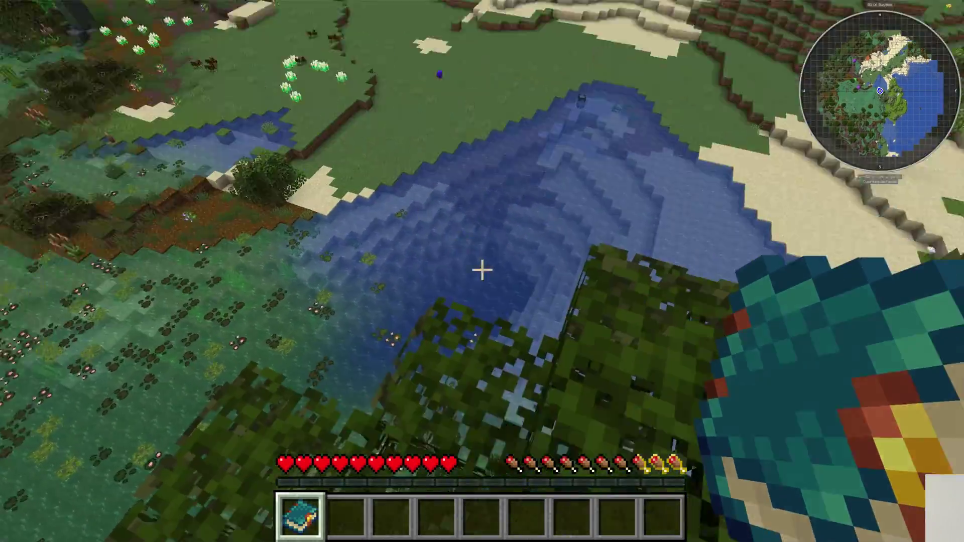
pyautogui.press('w')
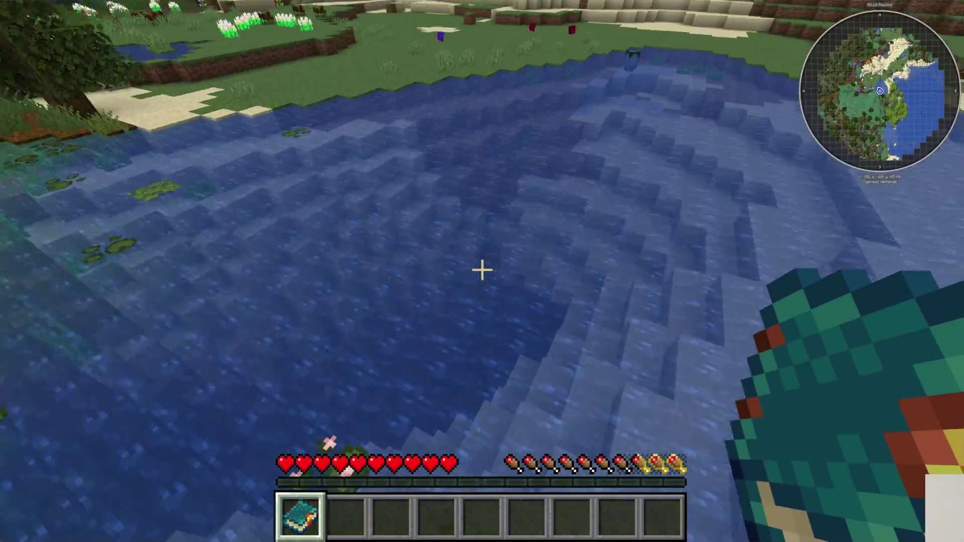
pyautogui.press('w')
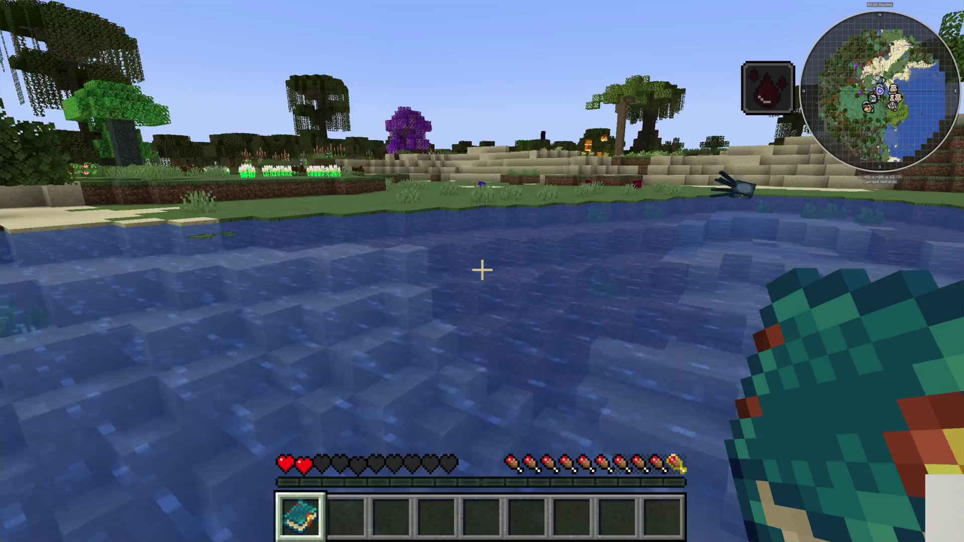
pyautogui.press('w')
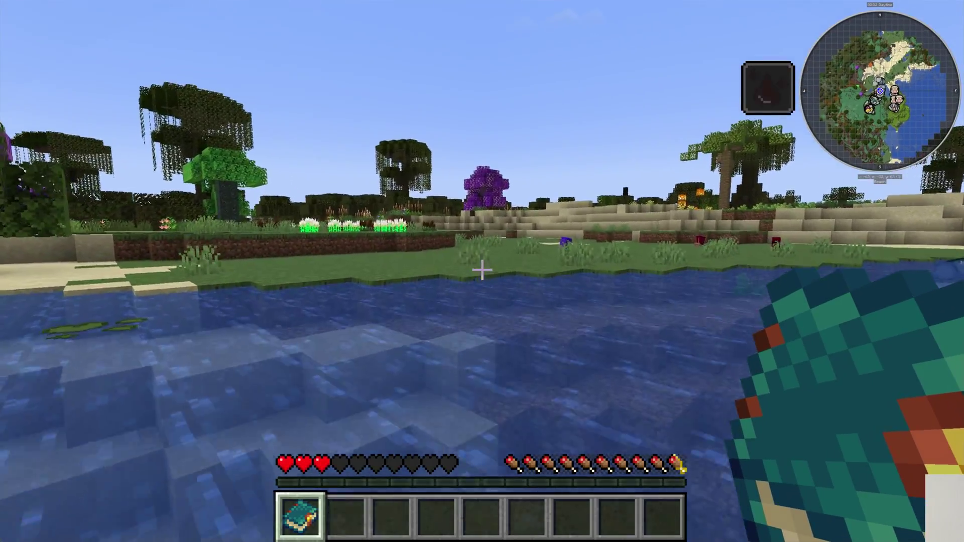
pyautogui.press('w')
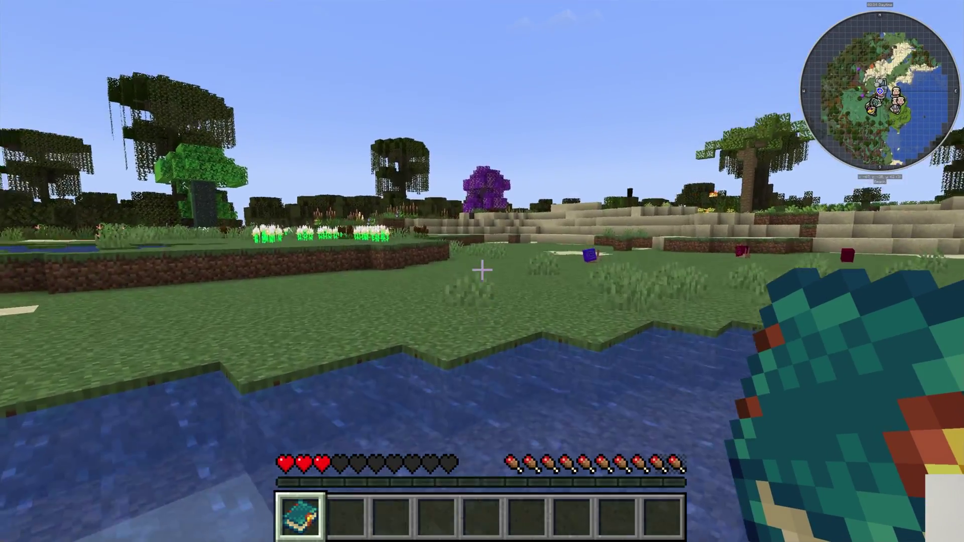
pyautogui.press('w')
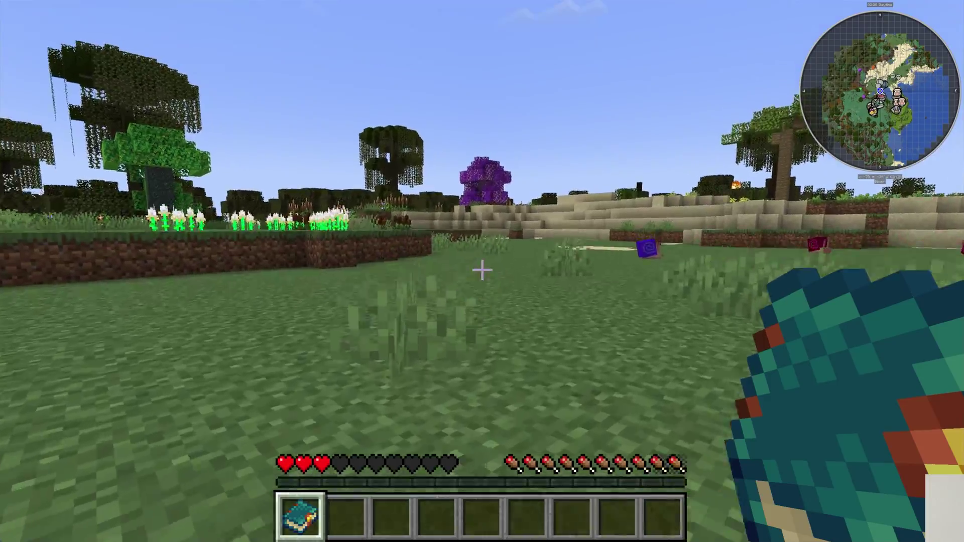
# Walk past the blue snail and over the dirt ledge, then quit Minecraft.
pyautogui.press('w')
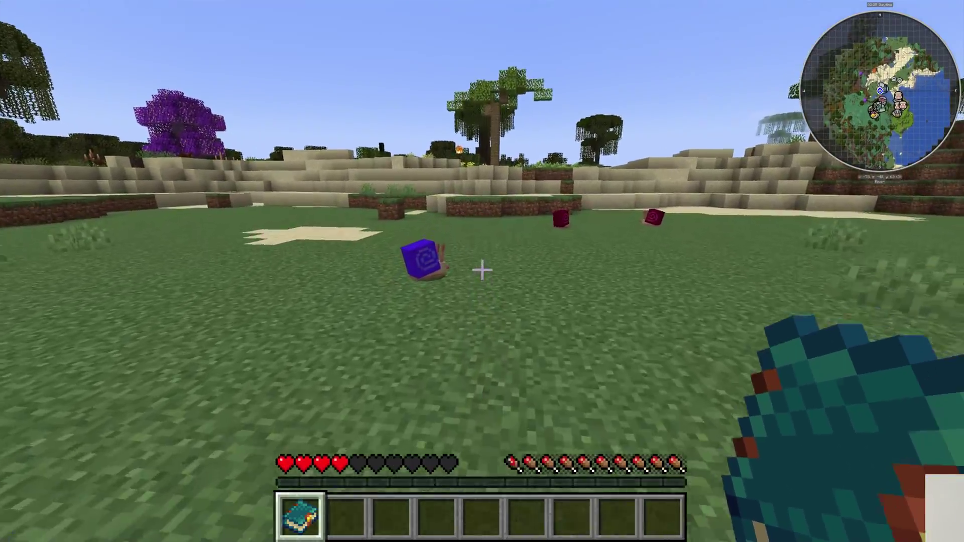
pyautogui.press('w')
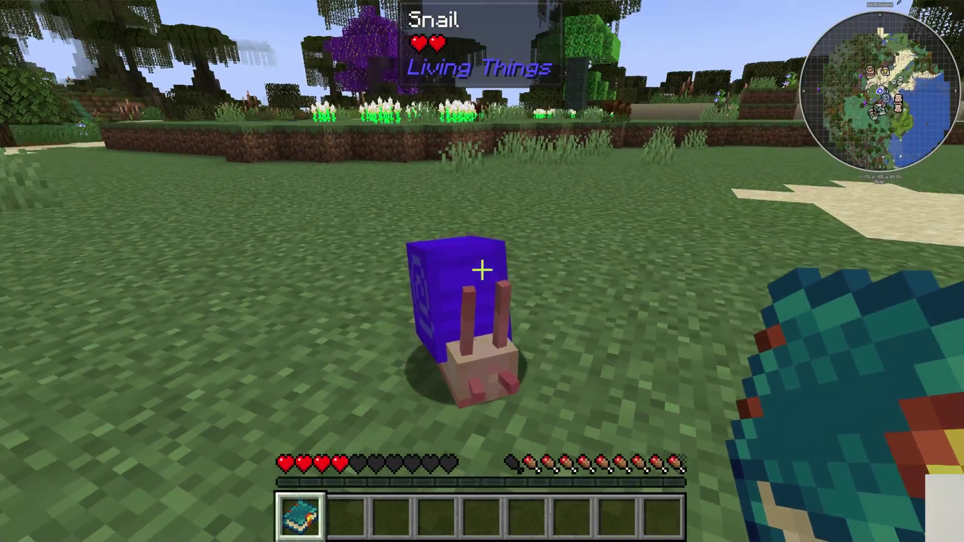
pyautogui.press('w')
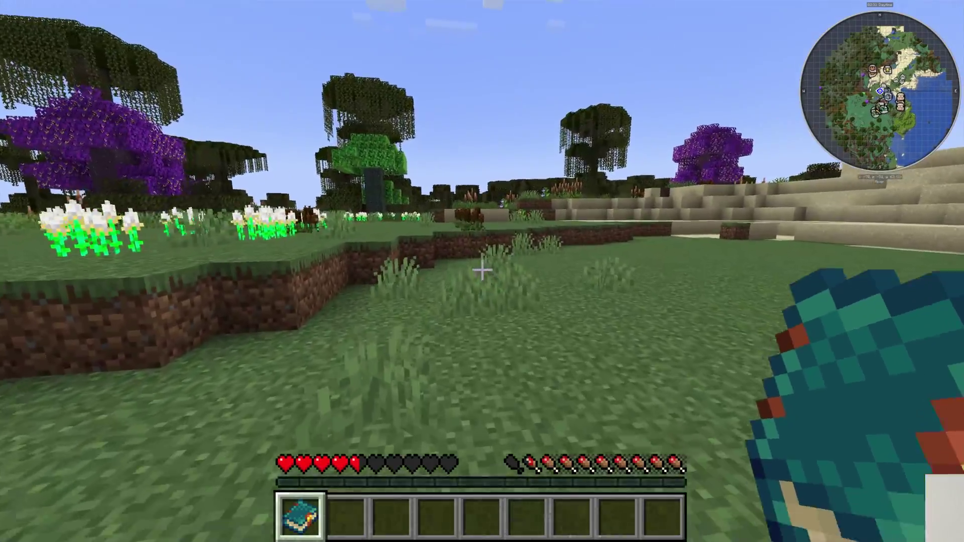
pyautogui.press('w')
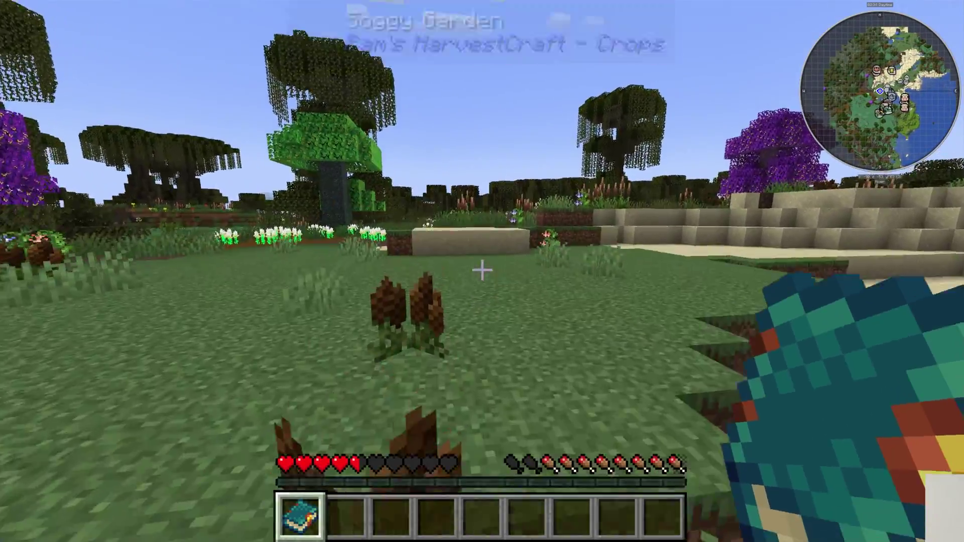
pyautogui.press('w')
pyautogui.press('t')
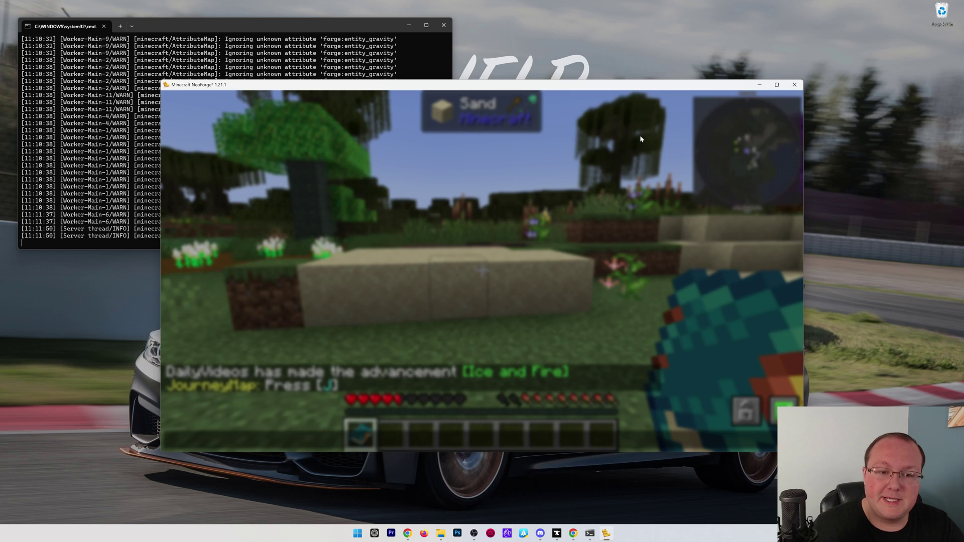
pyautogui.click(793, 85)
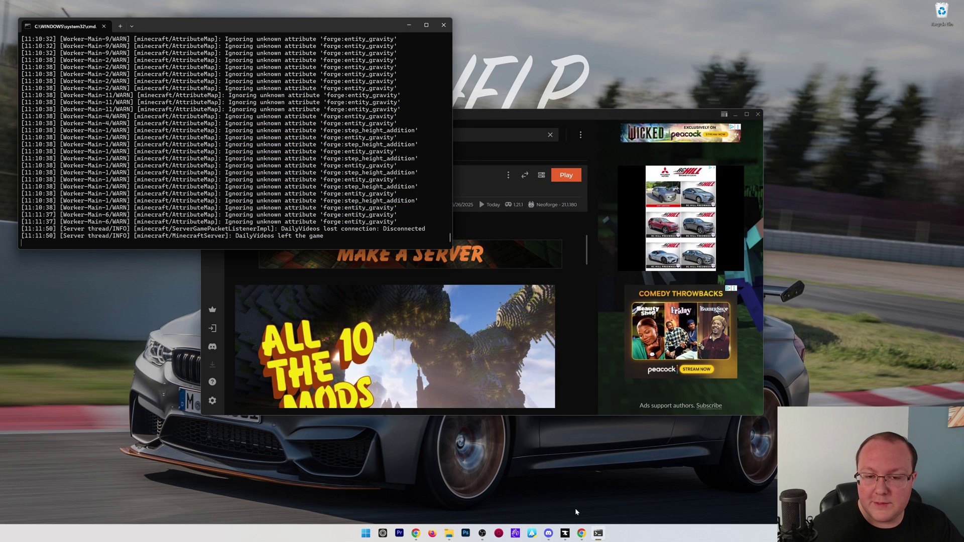
# Bring the thebreakdown.xyz port-forwarding article forward in Chrome.
pyautogui.click(581, 533)
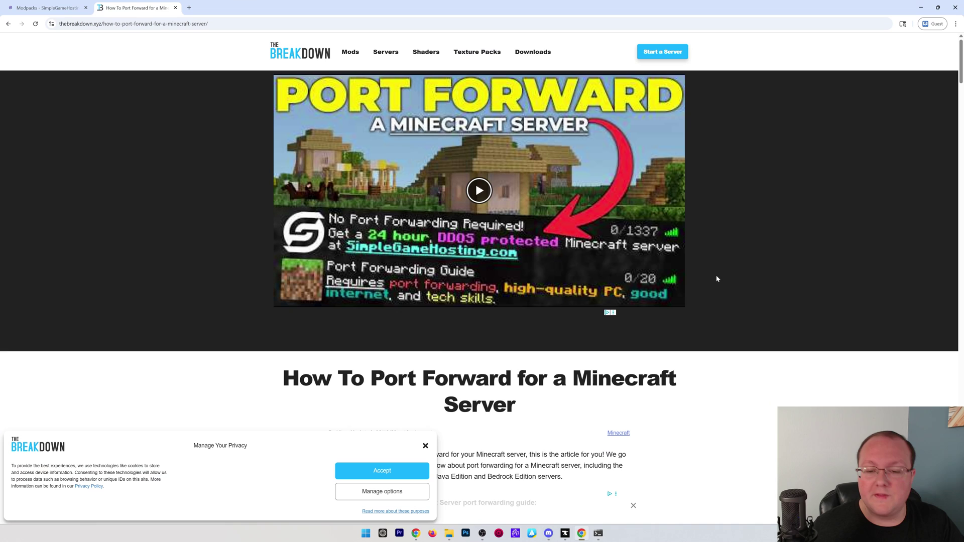